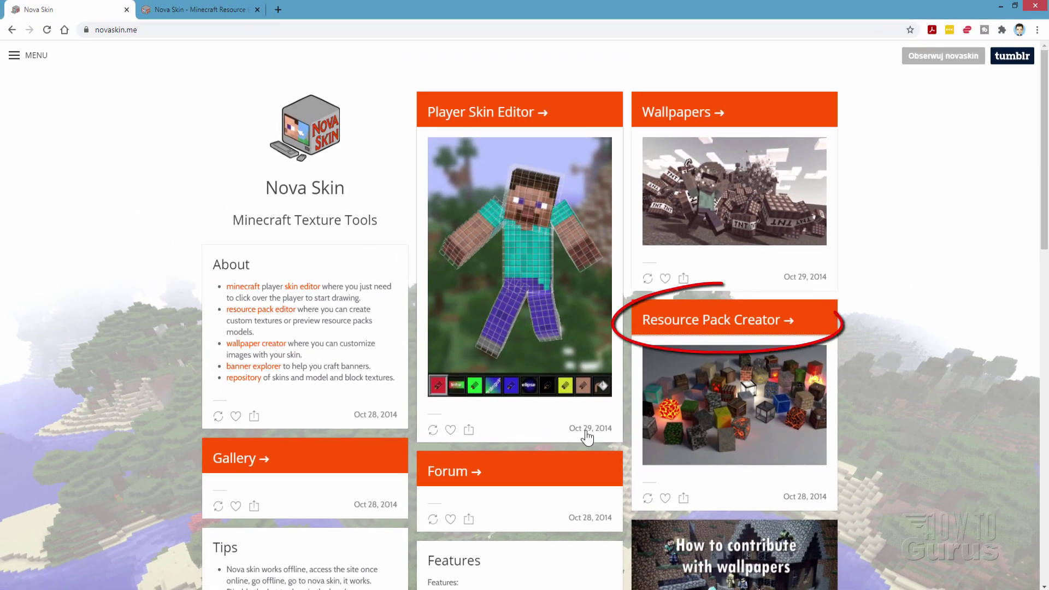
# - Switch to the browser tab showing the Nova Skin Resource Pack Creator page
pyautogui.click(706, 320)
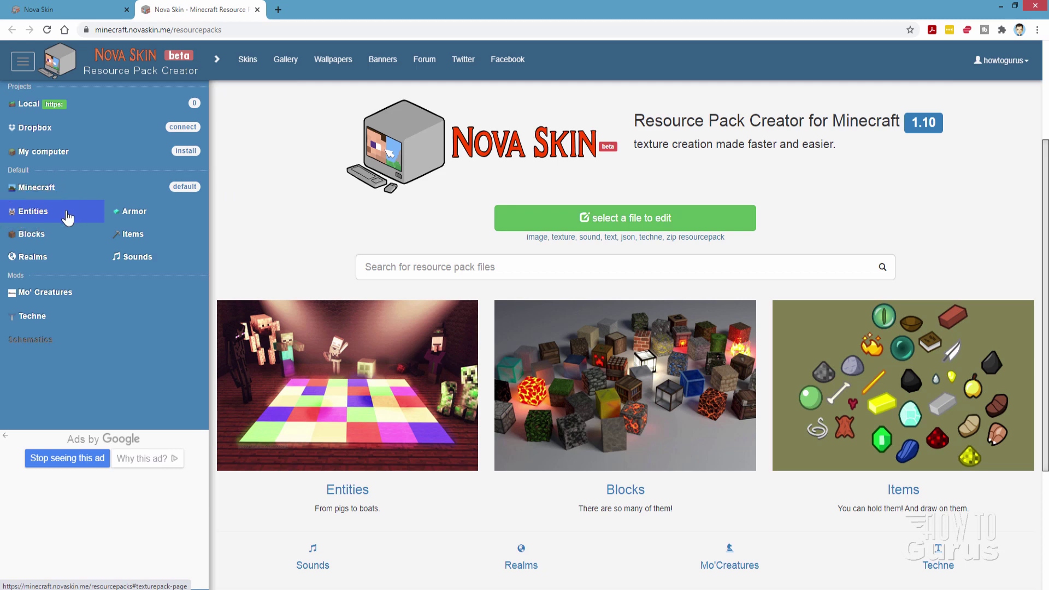
# - Go to the Entities category and open the zombie folder in the entity grid
pyautogui.click(37, 217)
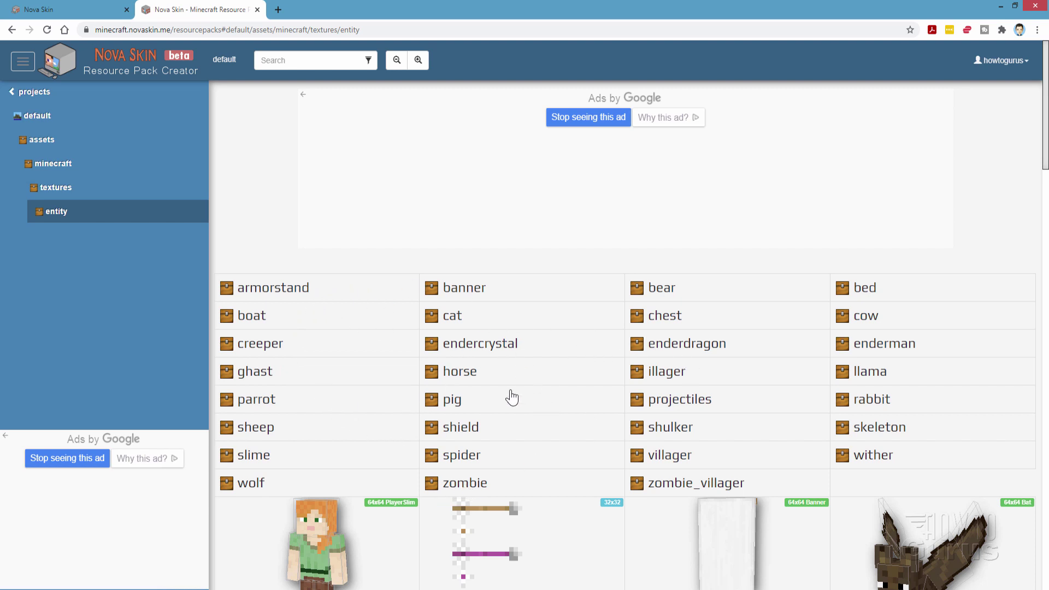
pyautogui.moveTo(1045, 137); pyautogui.dragTo(1047, 217)
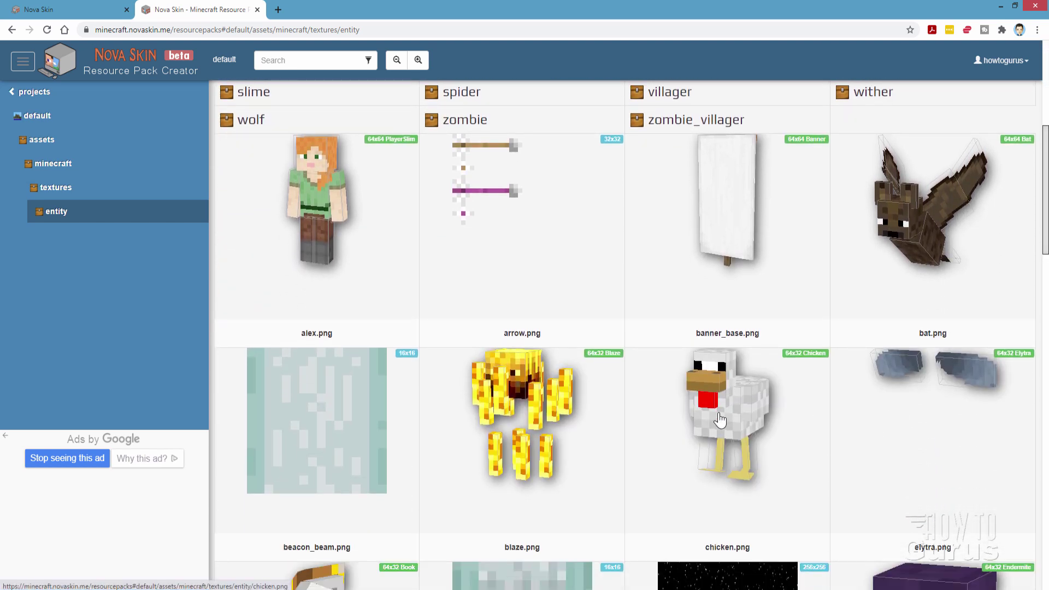
pyautogui.scroll(2, 588, 292)
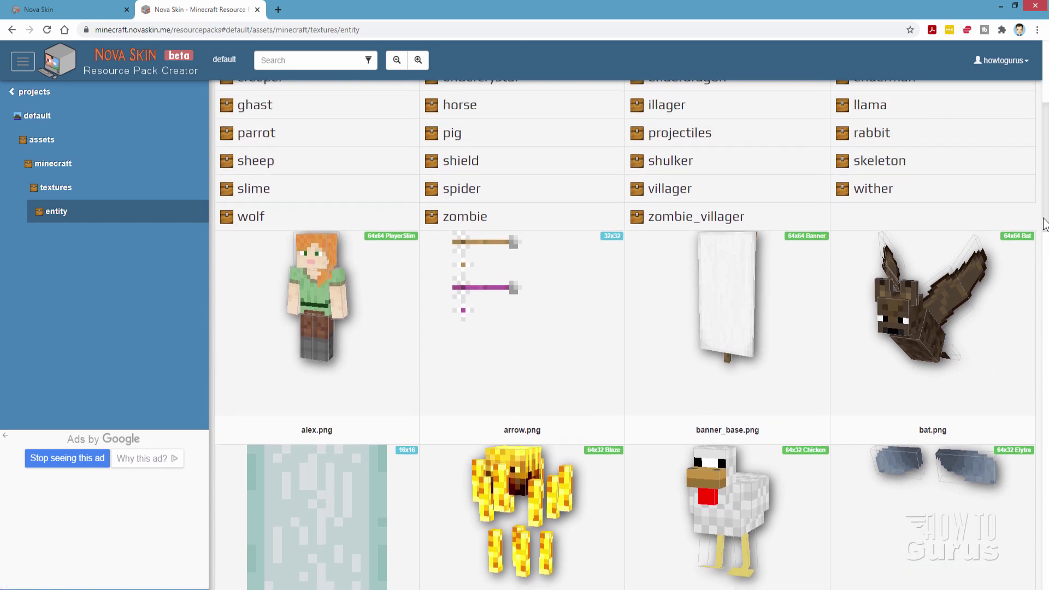
pyautogui.click(465, 217)
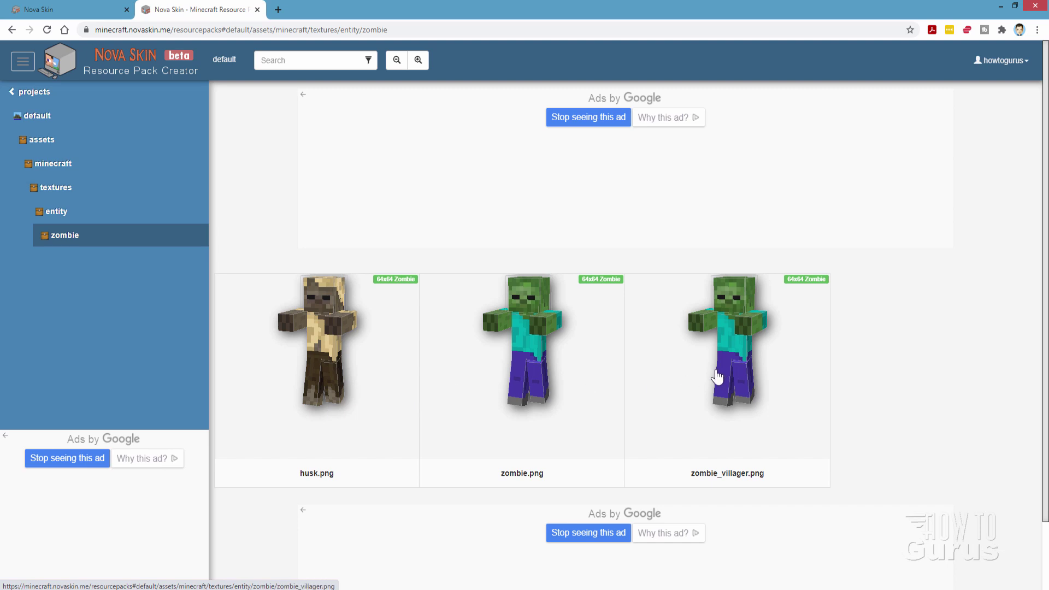
# - Open zombie.png in the 3D editor and drag the Layers panel down and left
pyautogui.click(530, 353)
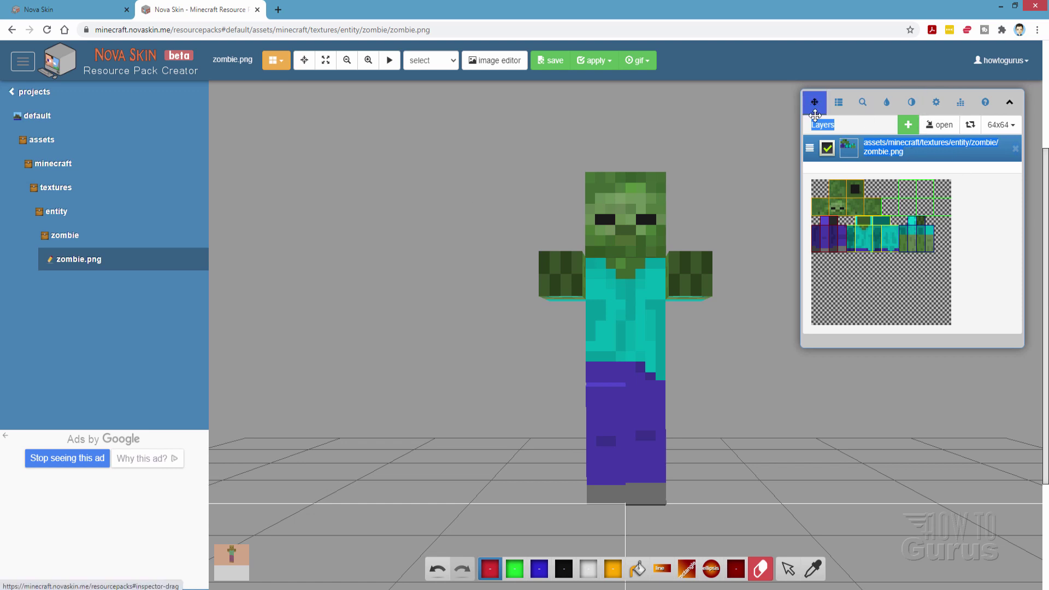
pyautogui.moveTo(815, 107)
pyautogui.mouseDown()
pyautogui.moveTo(796, 174)
pyautogui.moveTo(729, 160)
pyautogui.moveTo(824, 190)
pyautogui.moveTo(810, 139)
pyautogui.mouseUp()
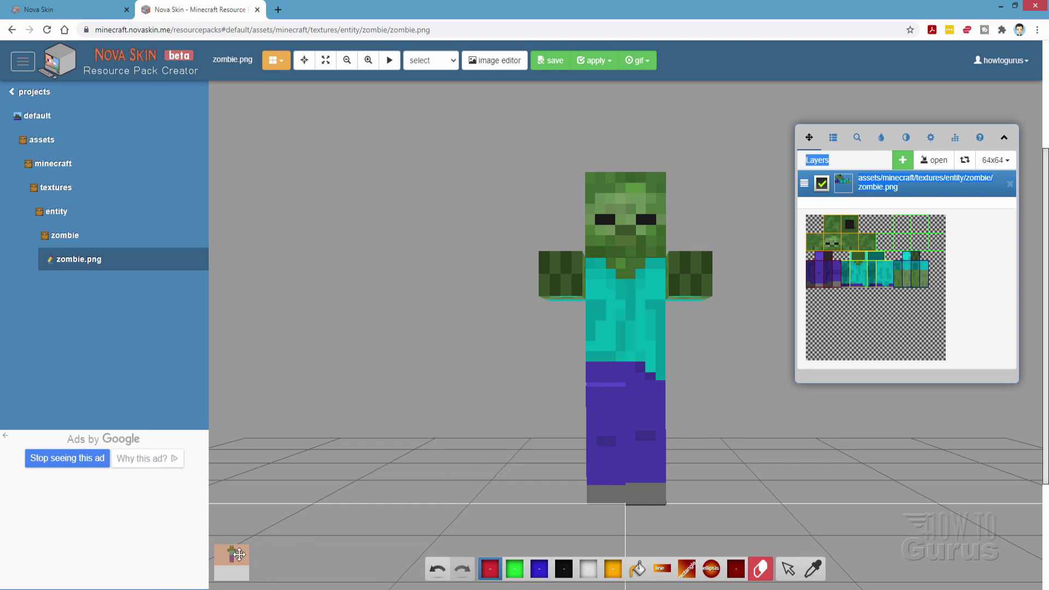
pyautogui.moveTo(232, 555); pyautogui.dragTo(227, 556)
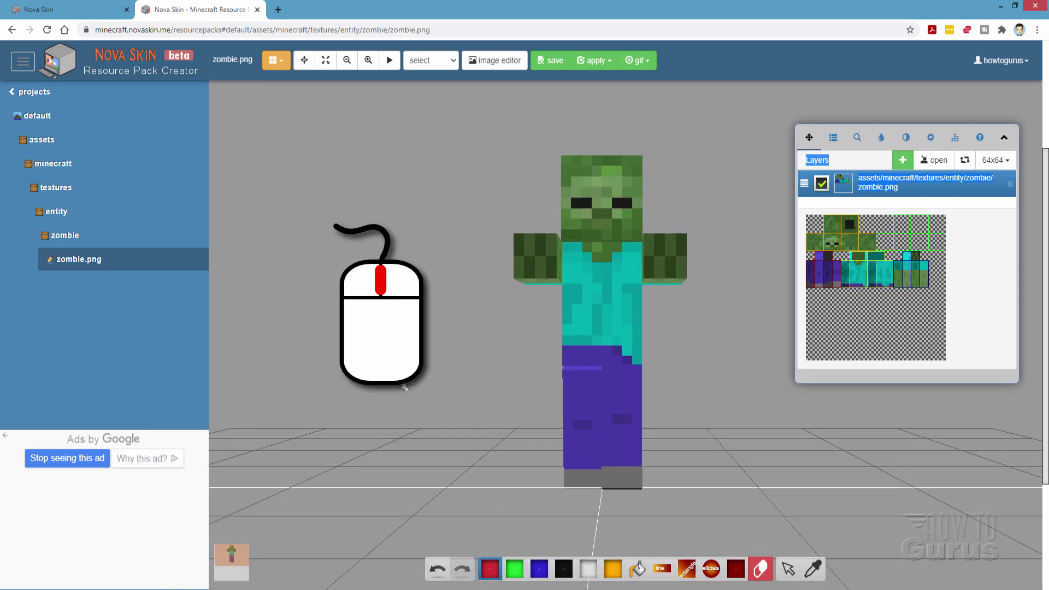
pyautogui.scroll(2, 435, 377)
pyautogui.scroll(-4, 435, 377)
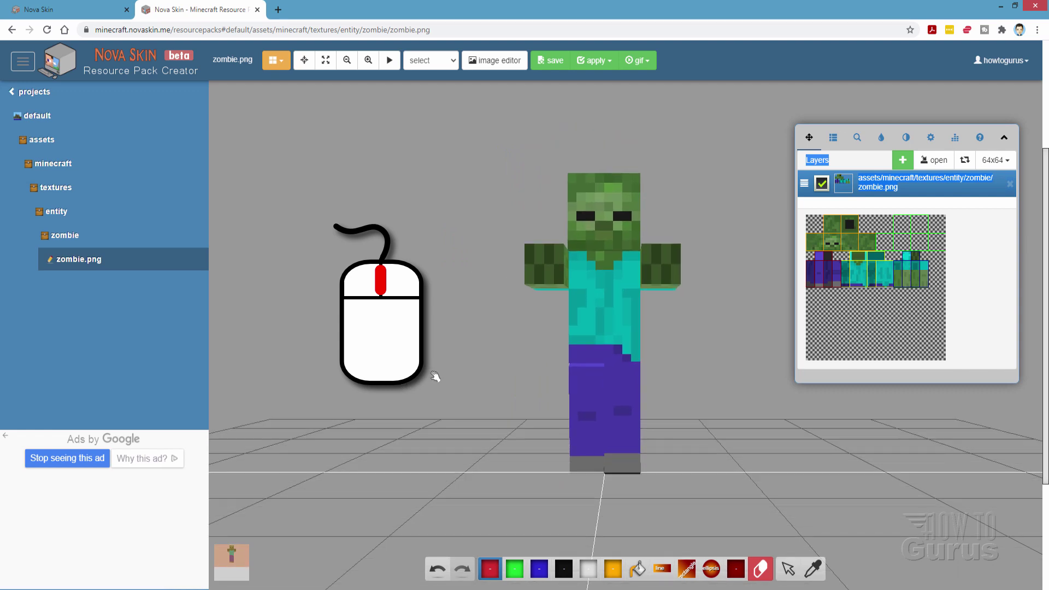
pyautogui.scroll(2, 435, 377)
pyautogui.scroll(-1, 435, 377)
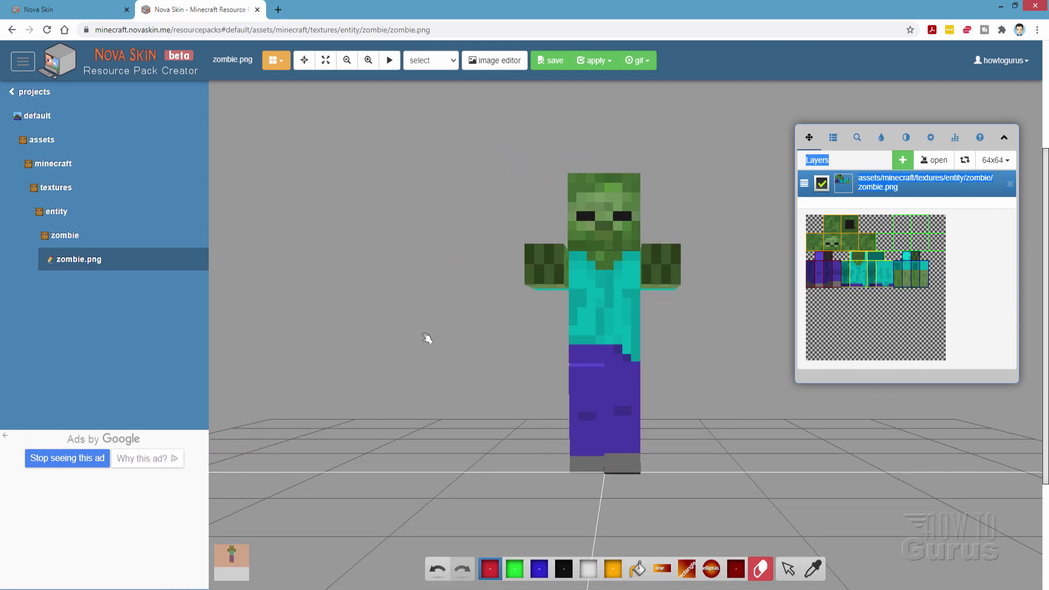
pyautogui.moveTo(440, 272)
pyautogui.mouseDown()
pyautogui.moveTo(469, 311)
pyautogui.moveTo(557, 281)
pyautogui.moveTo(360, 297)
pyautogui.moveTo(410, 321)
pyautogui.moveTo(468, 311)
pyautogui.moveTo(474, 291)
pyautogui.moveTo(457, 283)
pyautogui.mouseUp()
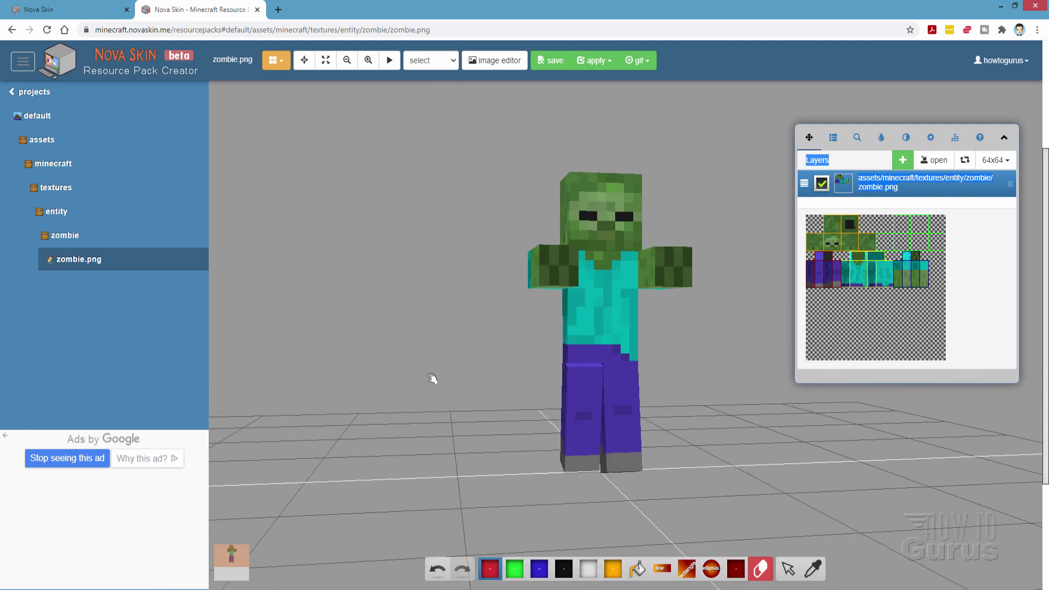
pyautogui.scroll(5, 470, 330)
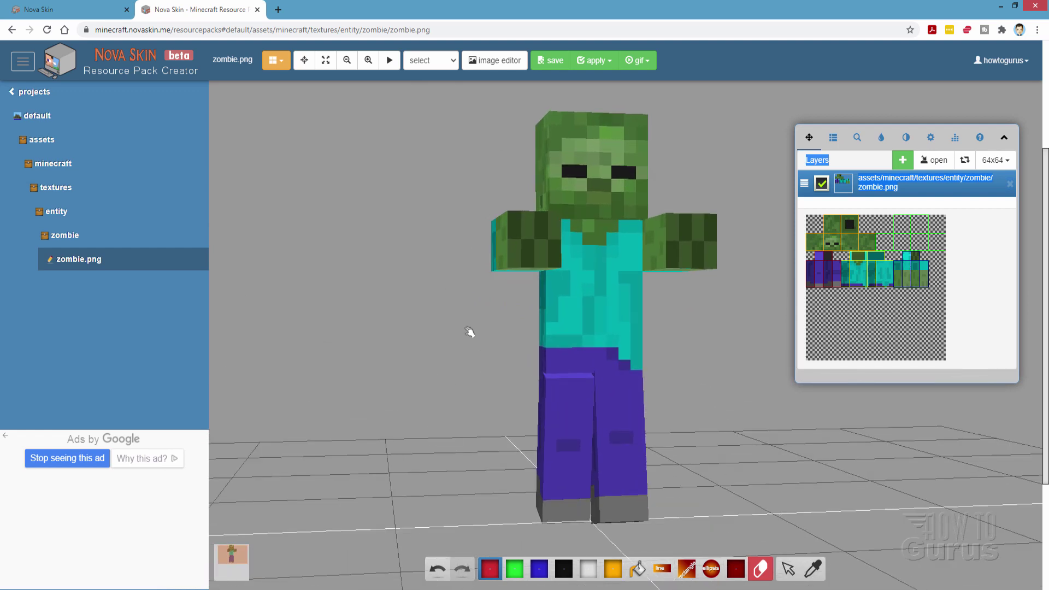
pyautogui.scroll(3, 469, 334)
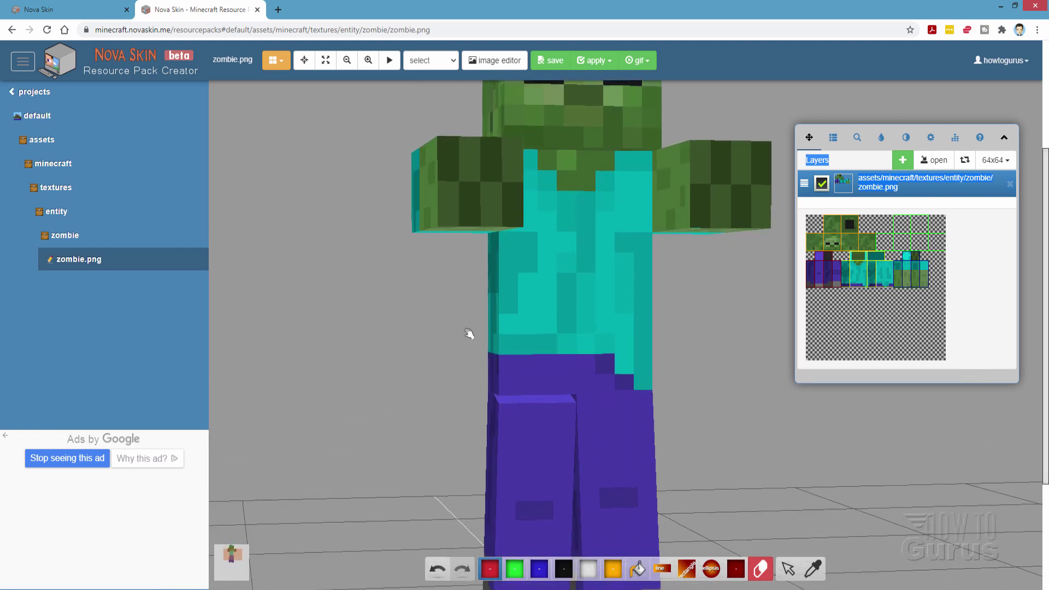
pyautogui.moveTo(228, 557); pyautogui.dragTo(234, 563)
pyautogui.scroll(-2, 300, 454)
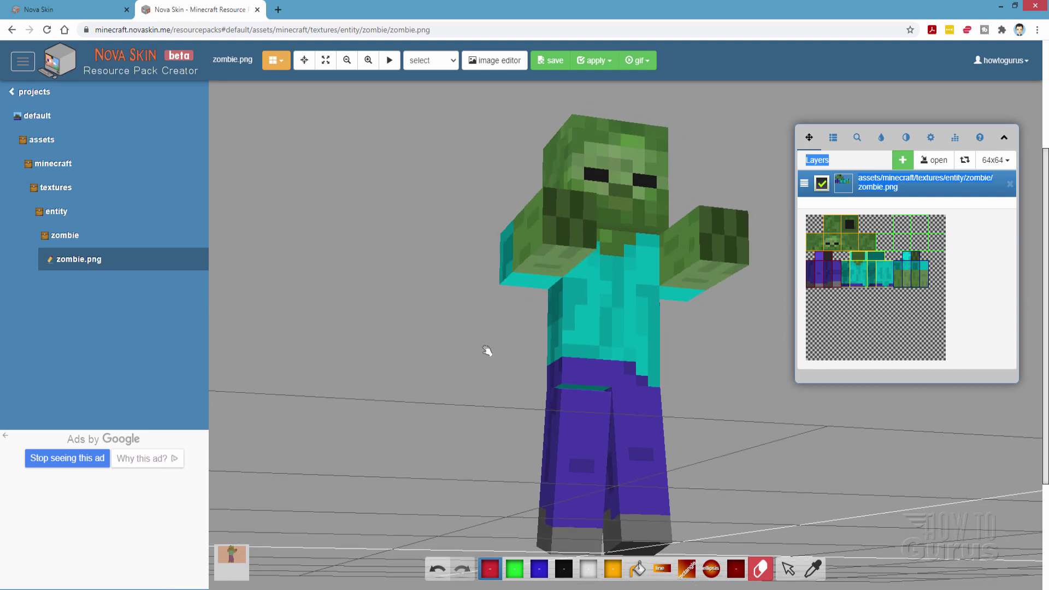
# - Isolate the zombie's right arm for editing
pyautogui.moveTo(492, 370); pyautogui.dragTo(556, 278, button='right')
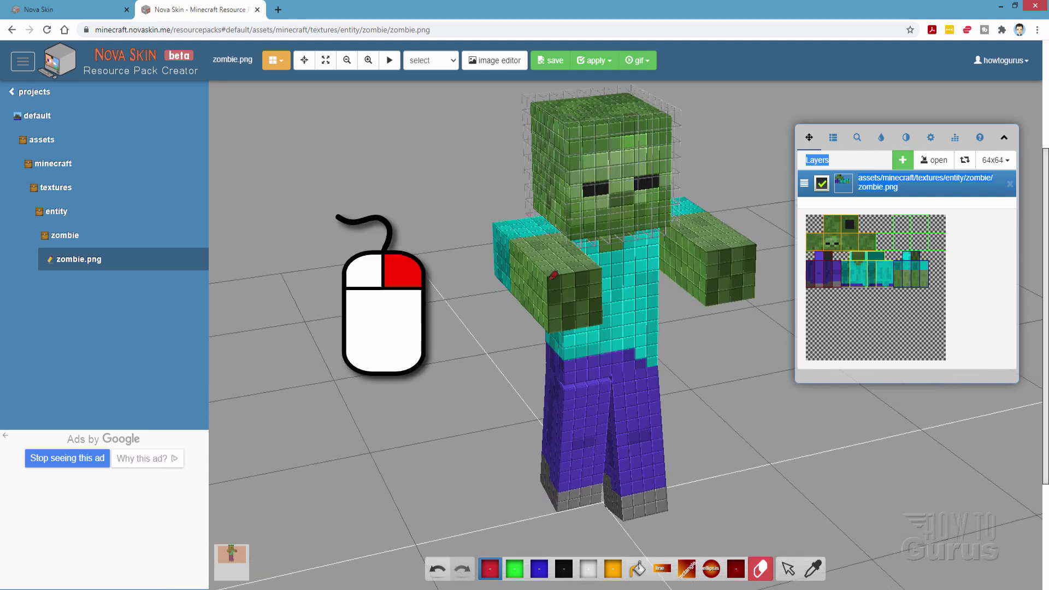
pyautogui.rightClick(554, 276)
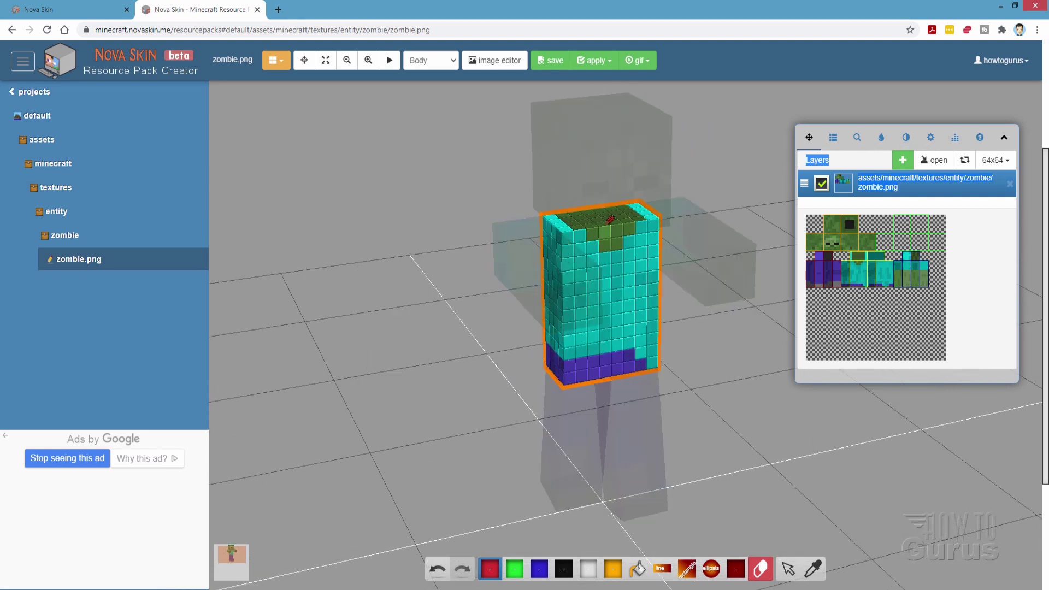
pyautogui.rightClick(570, 269)
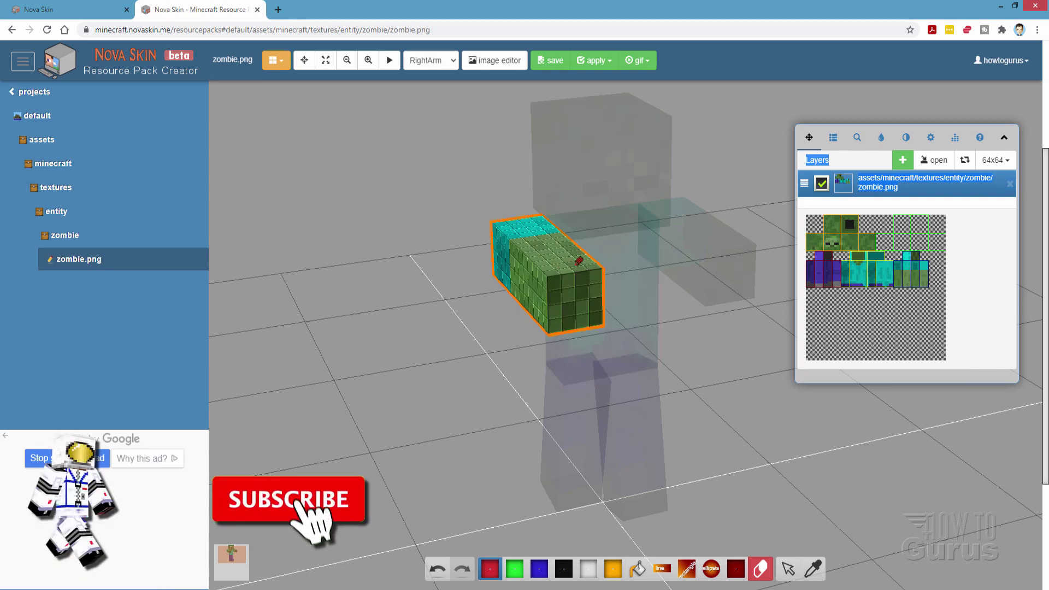
pyautogui.rightClick(569, 269)
pyautogui.rightClick(561, 276)
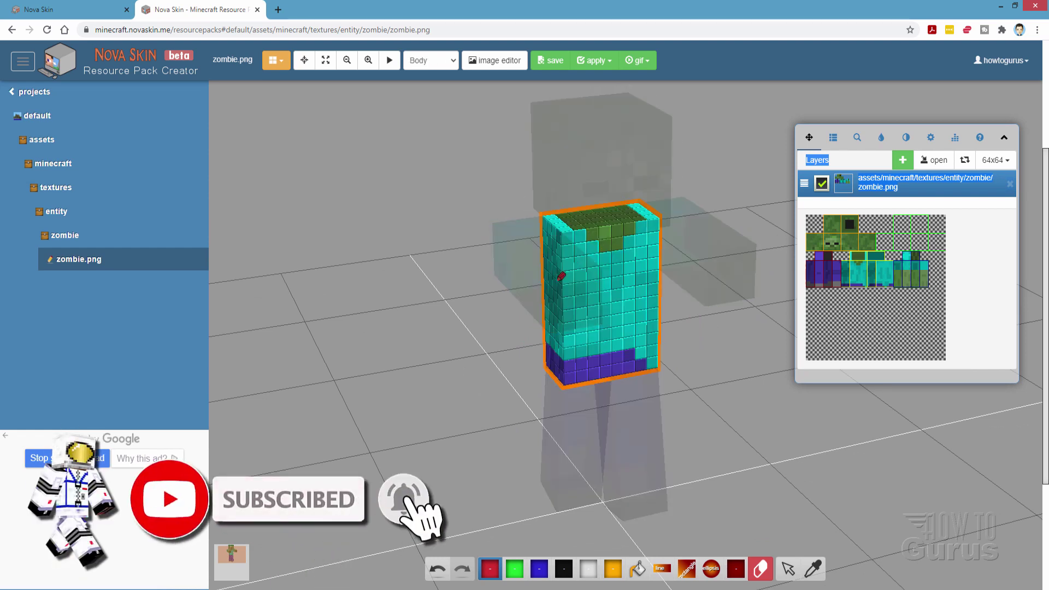
pyautogui.rightClick(562, 277)
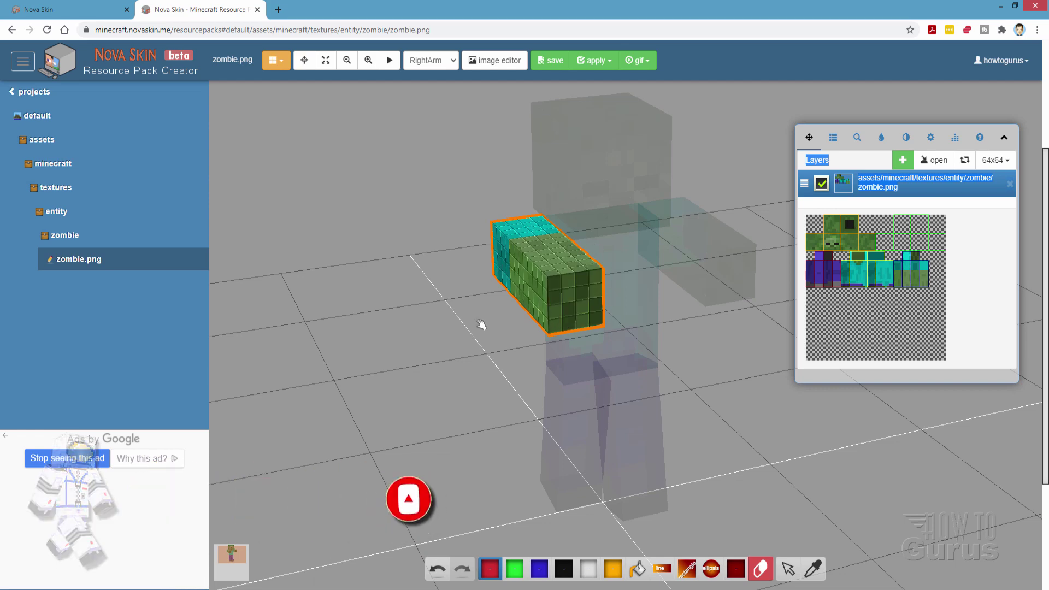
# - Undo the arm's red stripe twice, then deselect to show the whole zombie
pyautogui.moveTo(526, 369); pyautogui.dragTo(545, 346)
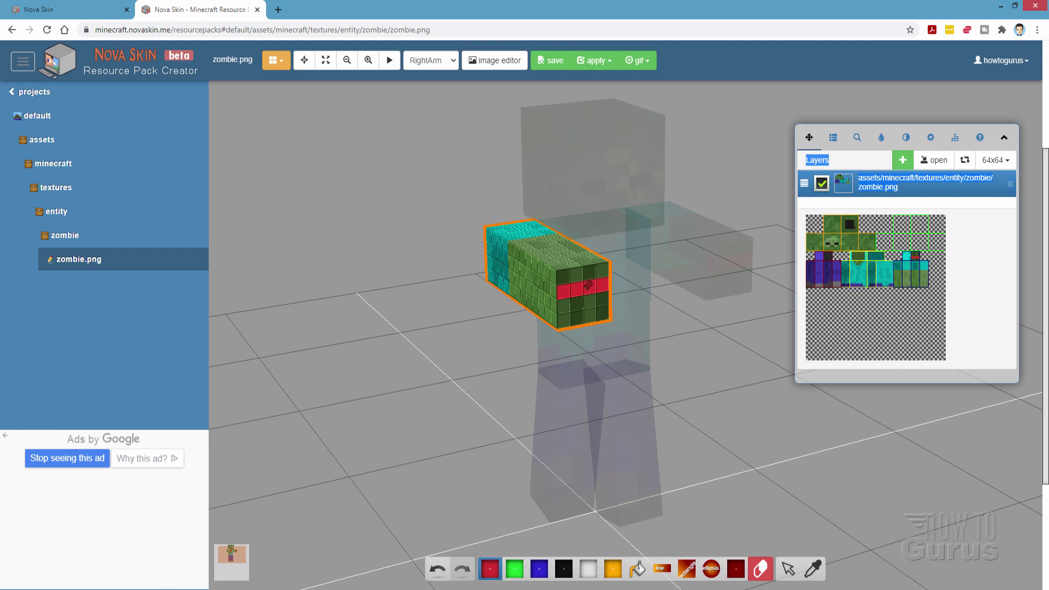
pyautogui.click(440, 569)
pyautogui.click(440, 570)
pyautogui.click(726, 169)
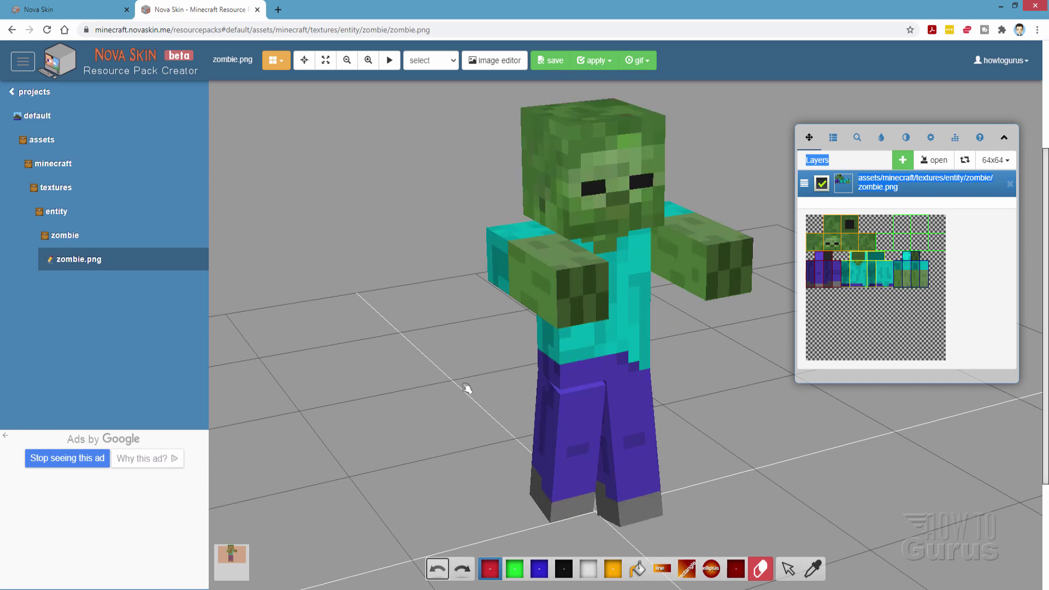
# - Isolate the head's Headwear layer and draw a red band across it
pyautogui.moveTo(481, 368); pyautogui.dragTo(459, 369)
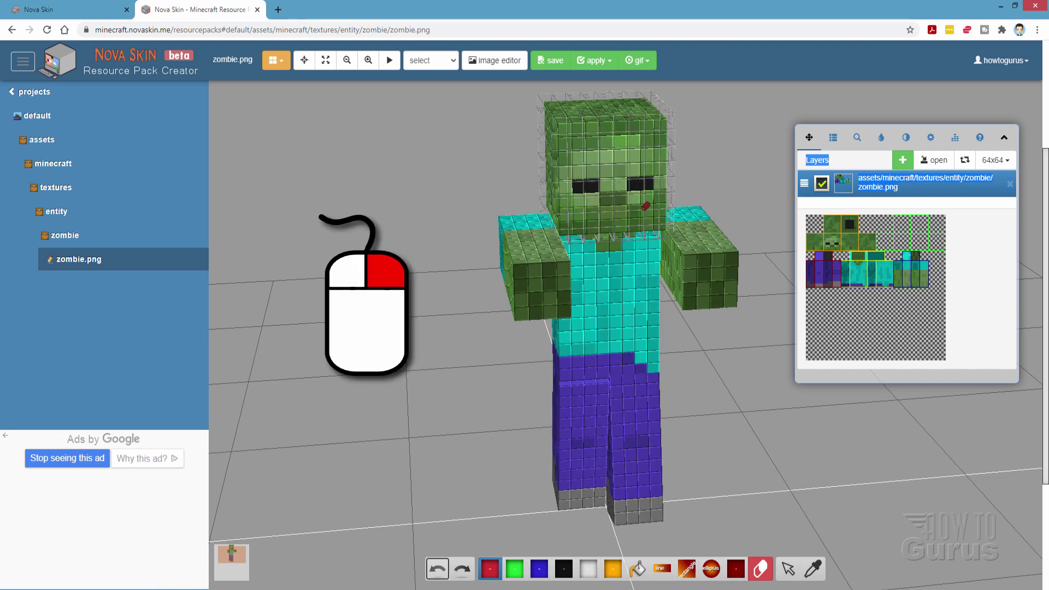
pyautogui.rightClick(624, 166)
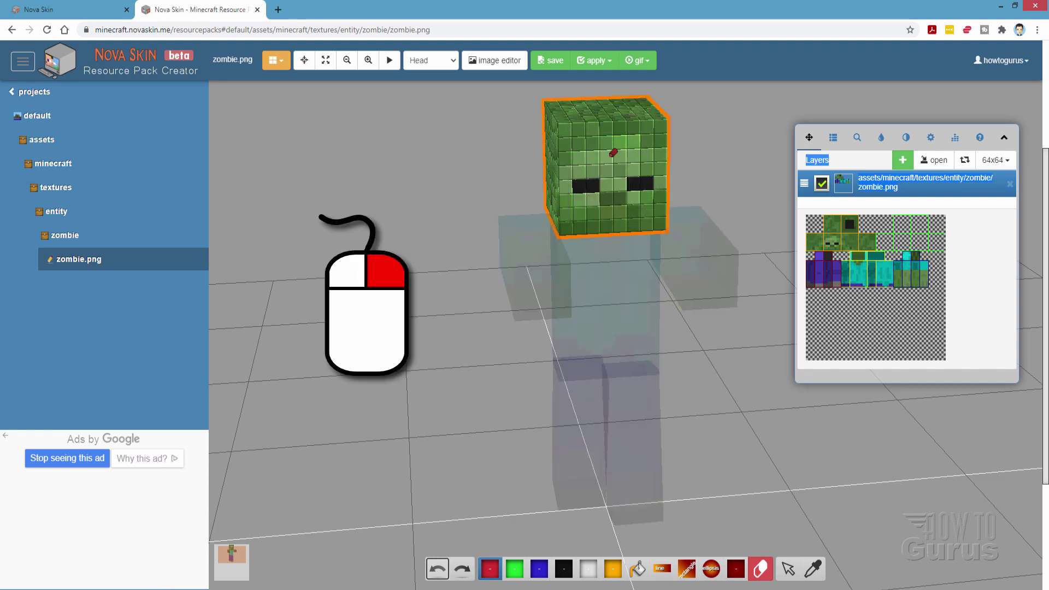
pyautogui.rightClick(614, 153)
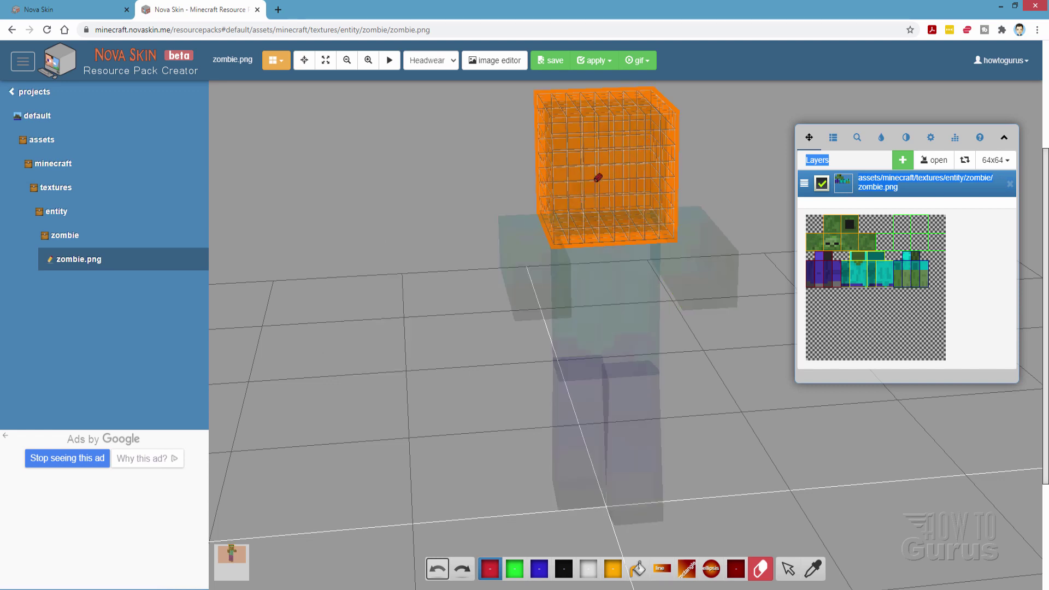
pyautogui.moveTo(570, 146)
pyautogui.mouseDown()
pyautogui.moveTo(554, 142)
pyautogui.moveTo(670, 128)
pyautogui.mouseUp()
pyautogui.moveTo(457, 178)
pyautogui.mouseDown()
pyautogui.moveTo(471, 233)
pyautogui.moveTo(536, 230)
pyautogui.moveTo(640, 147)
pyautogui.moveTo(601, 145)
pyautogui.moveTo(623, 140)
pyautogui.moveTo(613, 141)
pyautogui.moveTo(503, 158)
pyautogui.mouseUp()
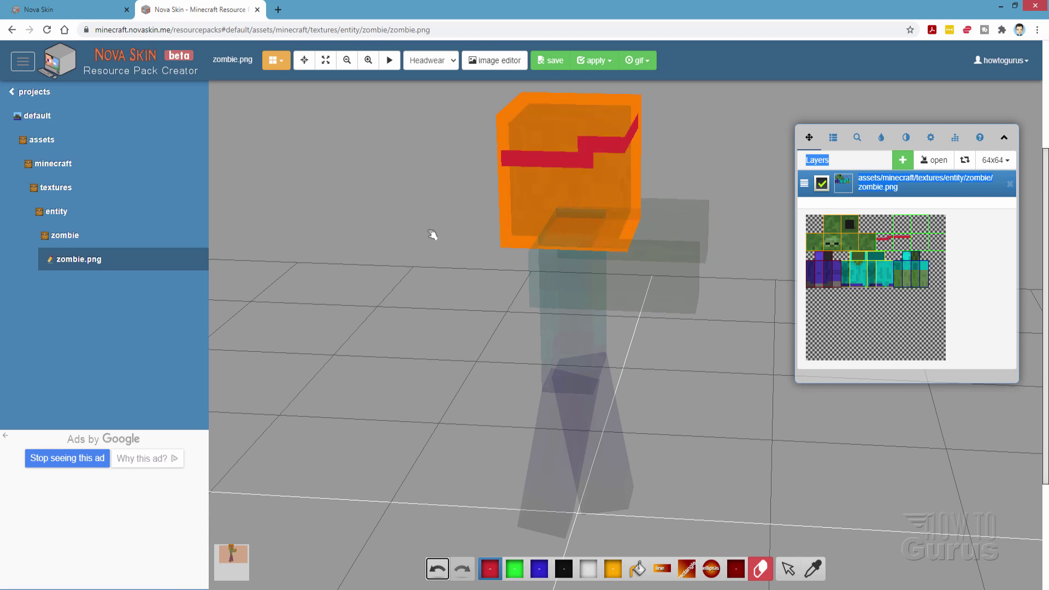
# - Turn the zombie to face front, check the red band on Headwear, then deselect the head
pyautogui.moveTo(486, 257); pyautogui.dragTo(489, 350)
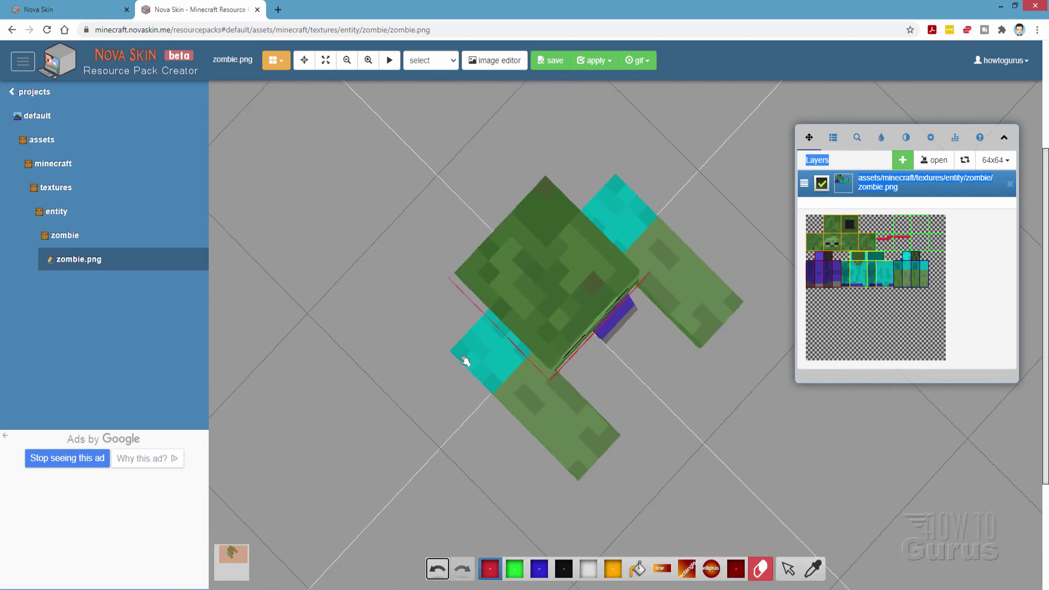
pyautogui.moveTo(460, 441); pyautogui.dragTo(428, 402)
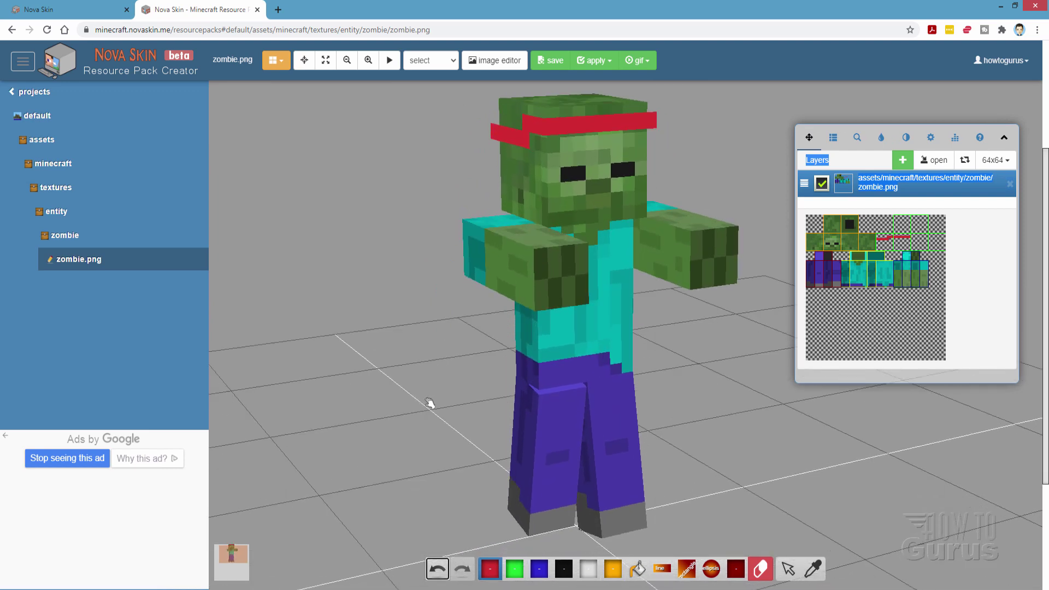
pyautogui.click(575, 181)
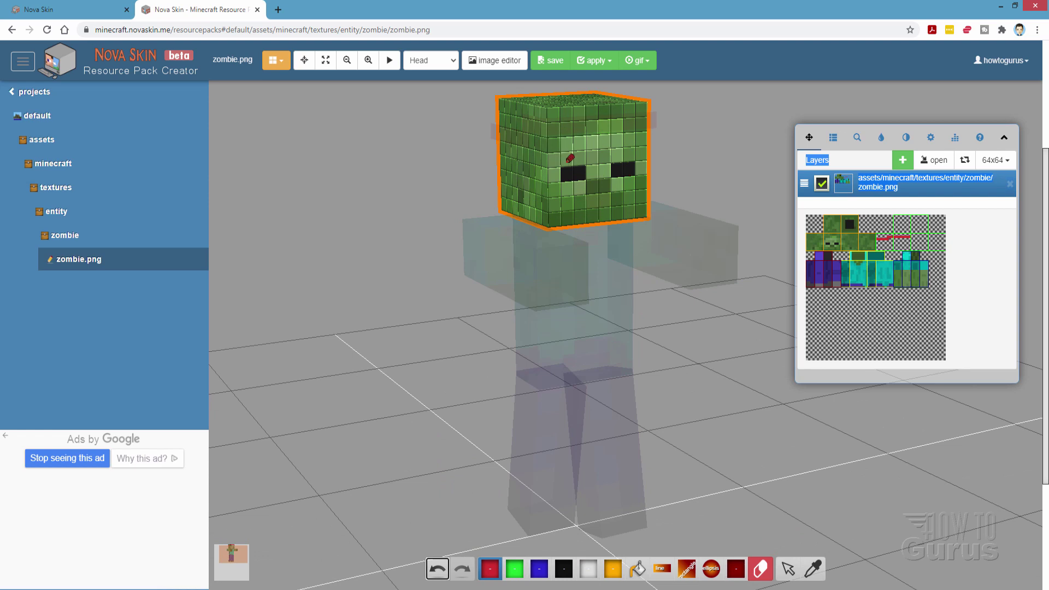
pyautogui.click(570, 158)
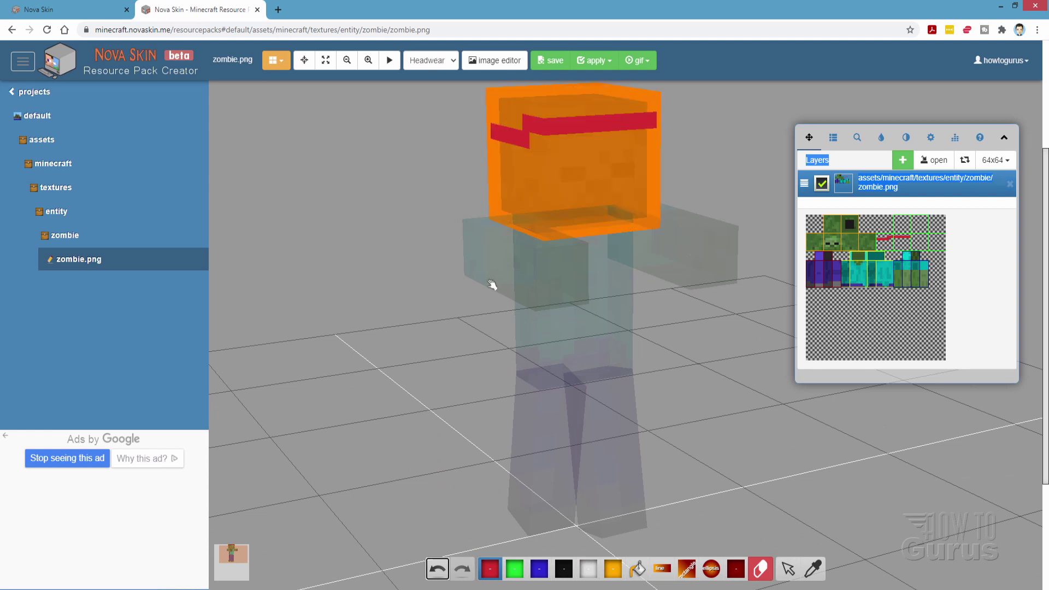
pyautogui.click(470, 301)
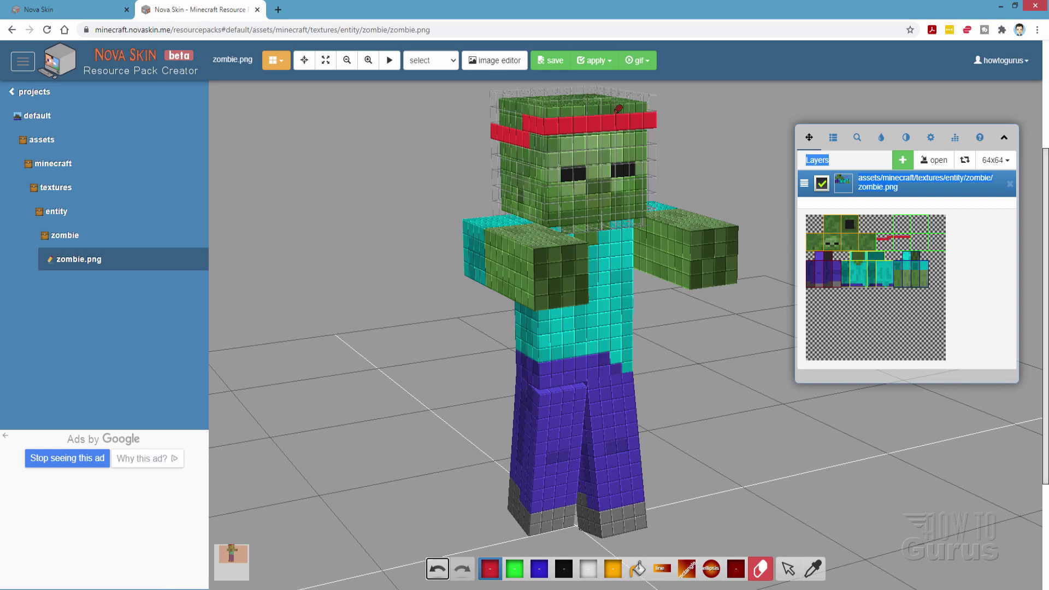
# - Erase the red headband from the zombie's headwear layer with the eraser
pyautogui.scroll(-2, 714, 388)
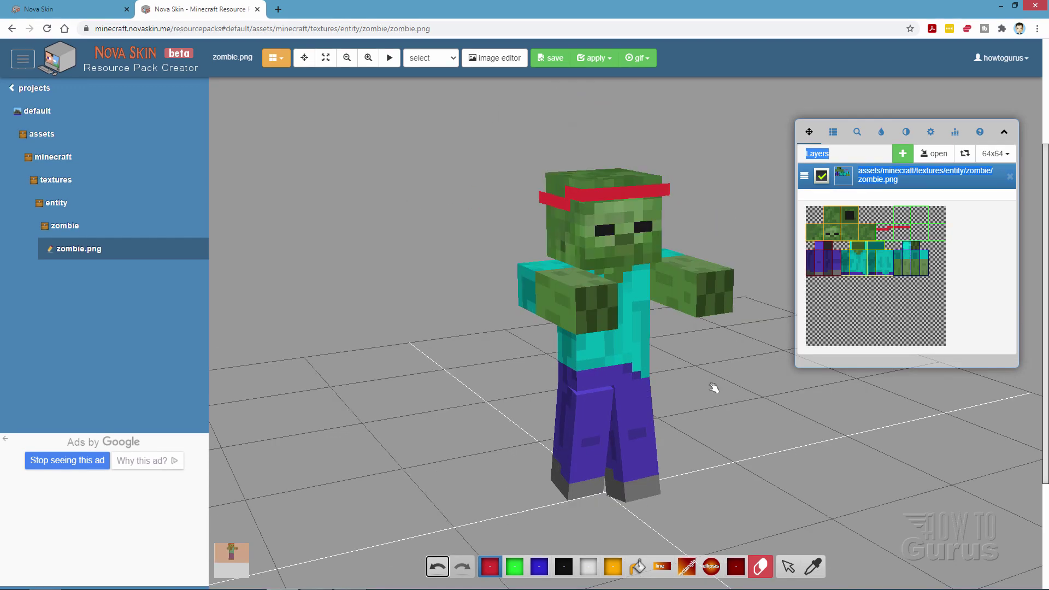
pyautogui.click(760, 567)
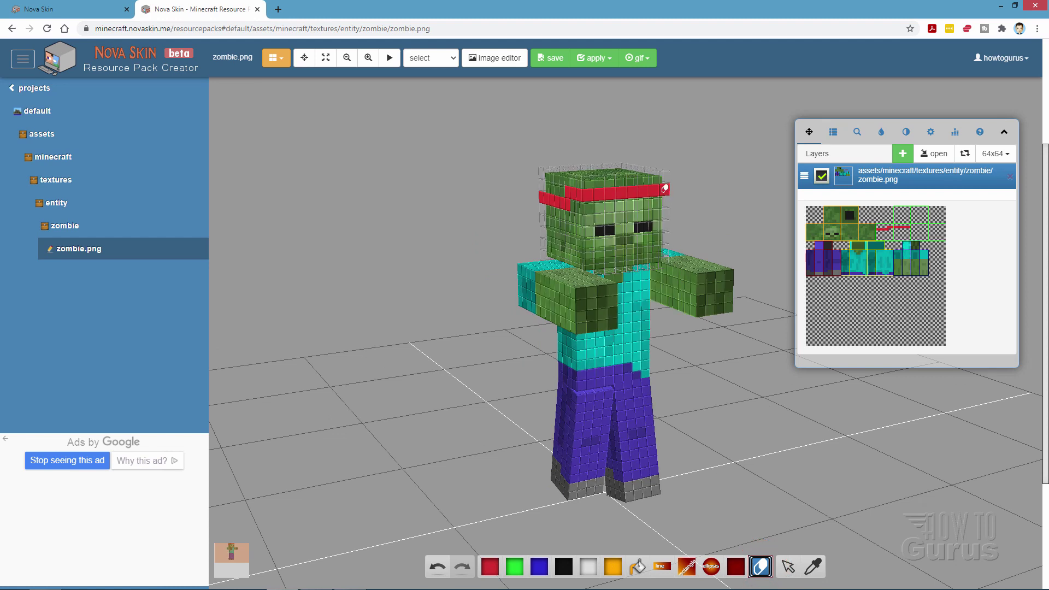
pyautogui.moveTo(666, 188); pyautogui.dragTo(542, 197)
pyautogui.rightClick(557, 227)
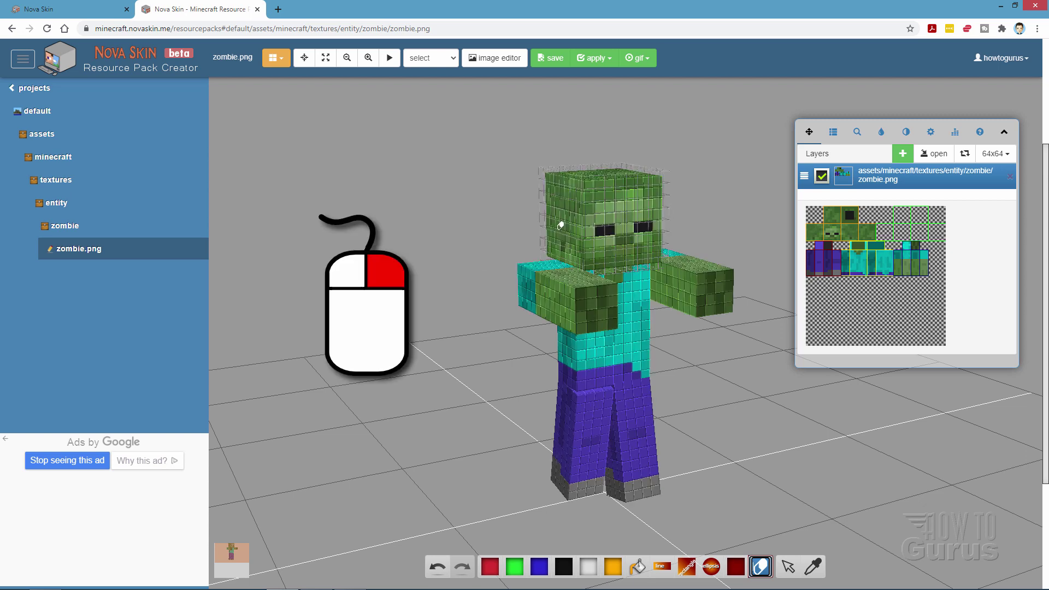
pyautogui.click(572, 225)
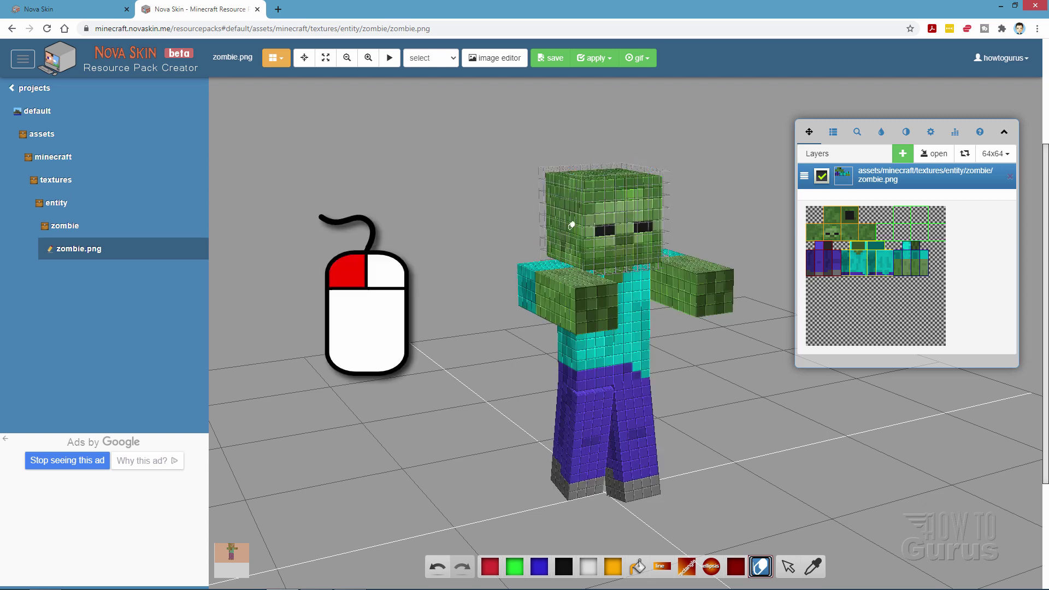